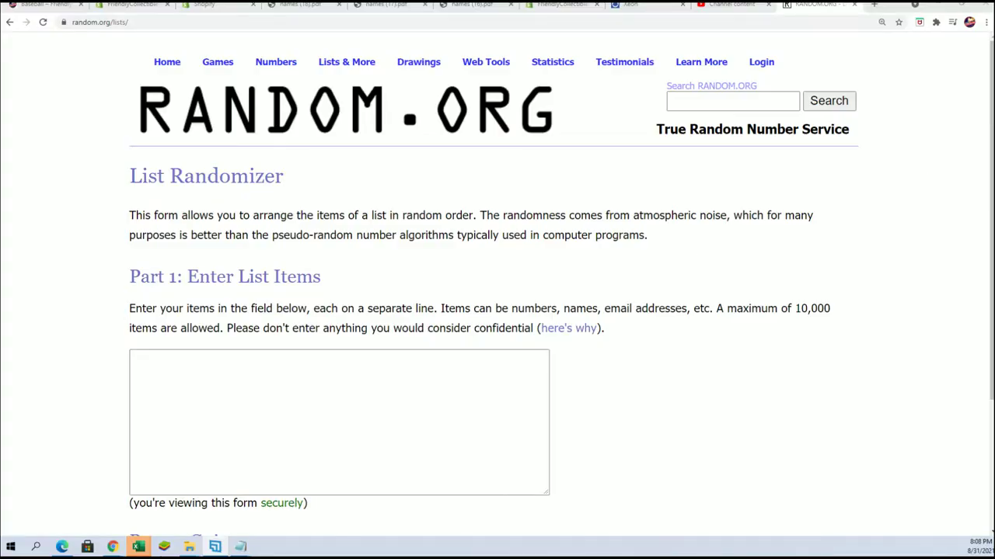
Copy the twenty owner names from the maximized Notepad notes, then restore the window size
click(240, 546)
mouse_move(661, 80)
mouse_down()
mouse_move(617, 80)
mouse_move(738, 103)
mouse_move(676, 103)
mouse_move(740, 102)
mouse_up()
click(622, 112)
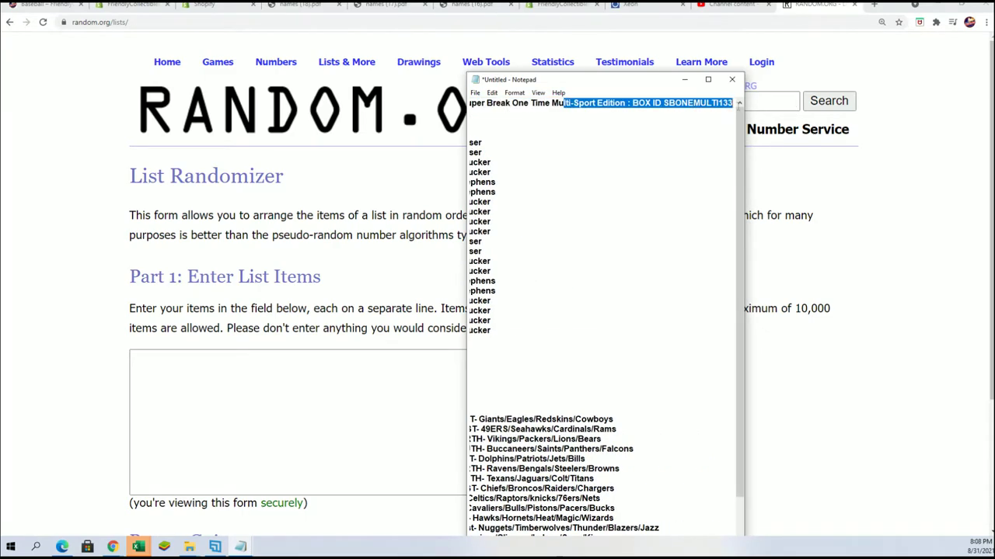
click(706, 80)
mouse_move(78, 250)
mouse_down()
mouse_move(78, 204)
mouse_move(44, 81)
mouse_move(2, 62)
mouse_up()
right_click(49, 89)
click(63, 124)
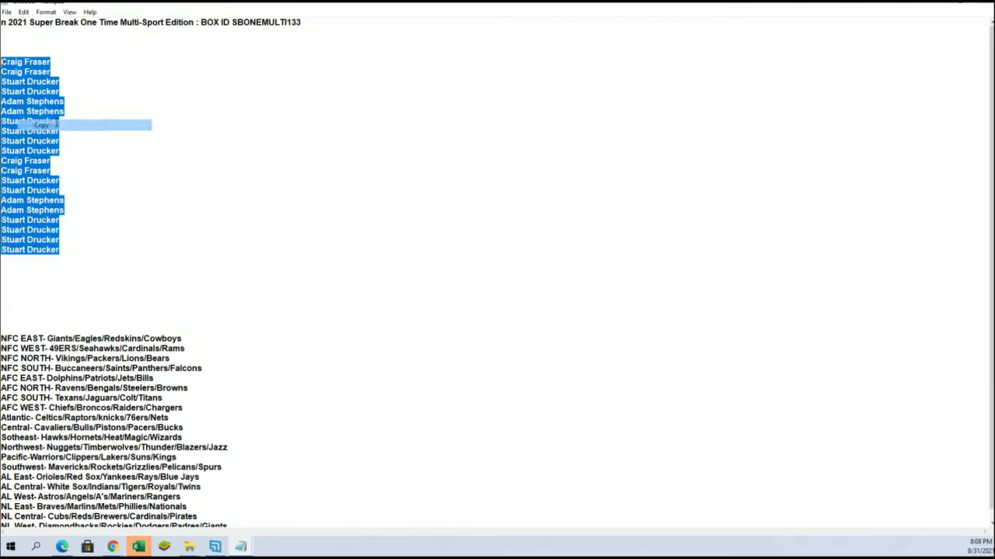
mouse_move(746, 4)
mouse_down()
mouse_move(746, 89)
mouse_move(788, 69)
mouse_up()
Paste the twenty owner names into the List Randomizer box and randomize them
click(152, 367)
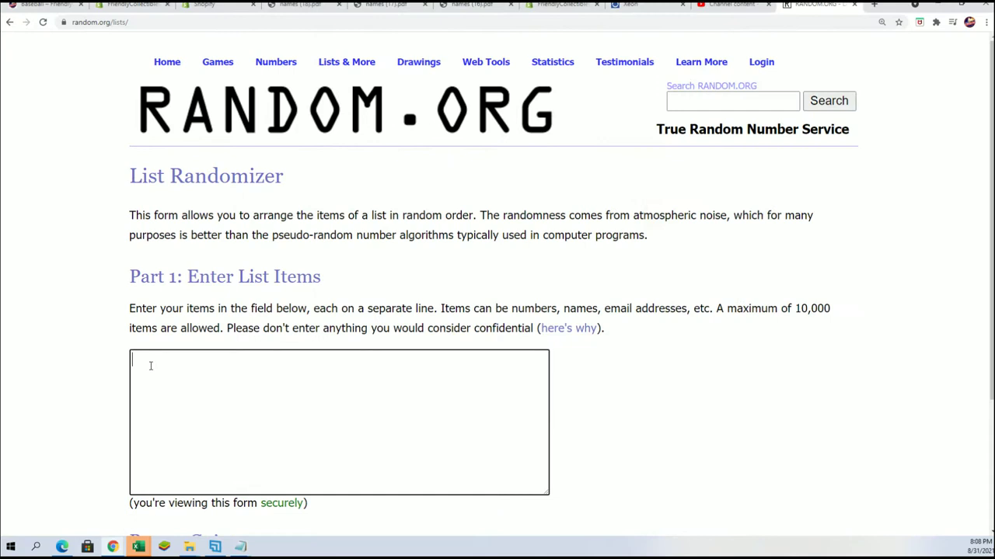
right_click(152, 367)
click(177, 449)
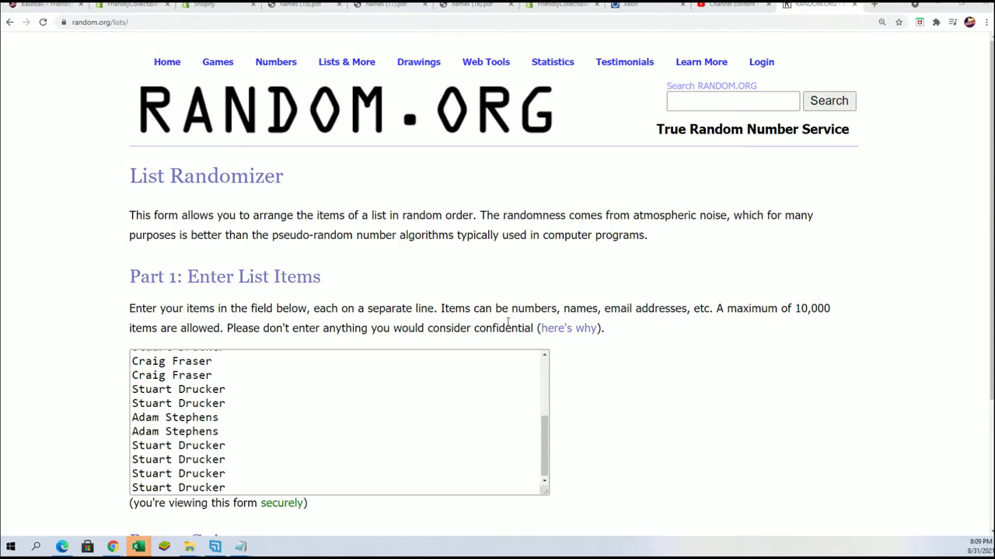
scroll(509, 322, down, 3)
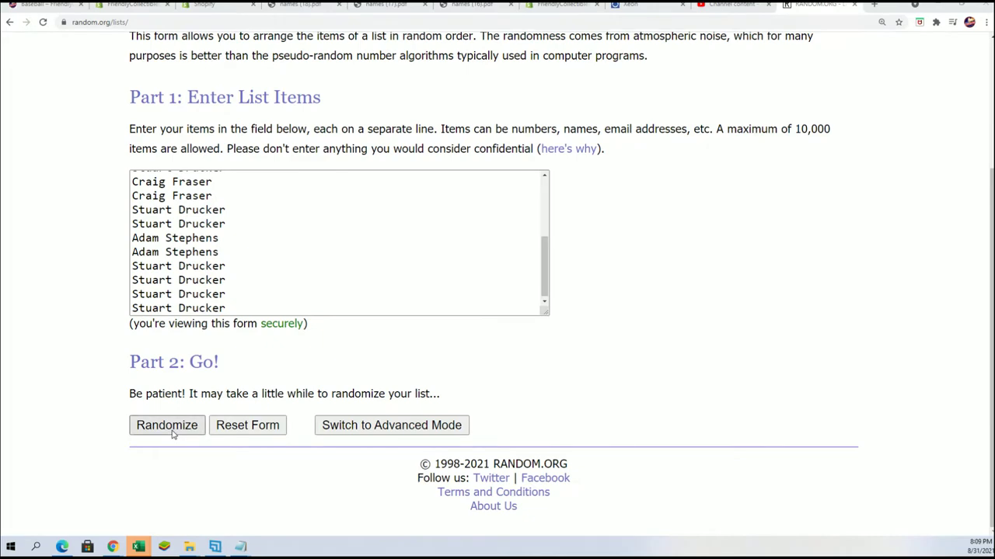
click(173, 434)
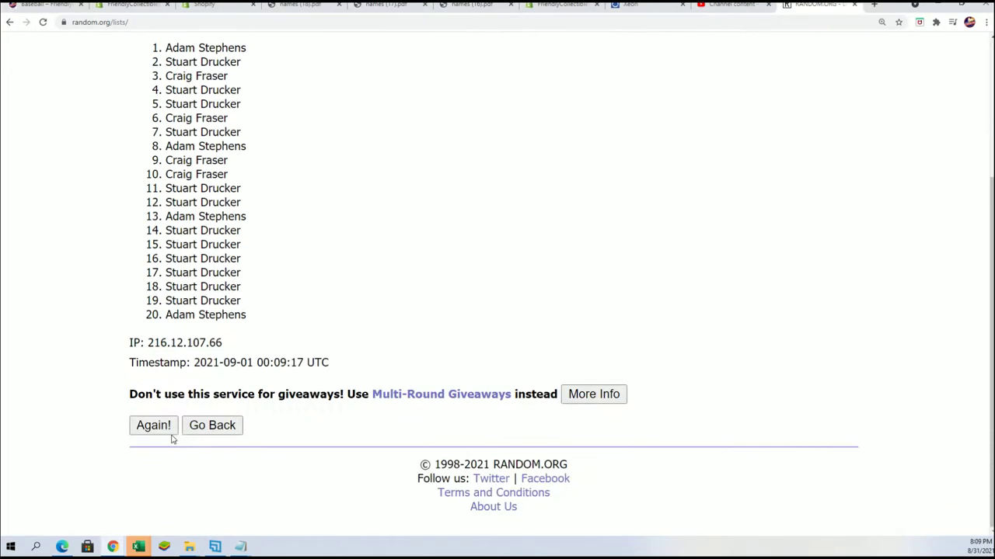
Reshuffle the owner names with Again! until the list has been randomized 7 times
click(151, 425)
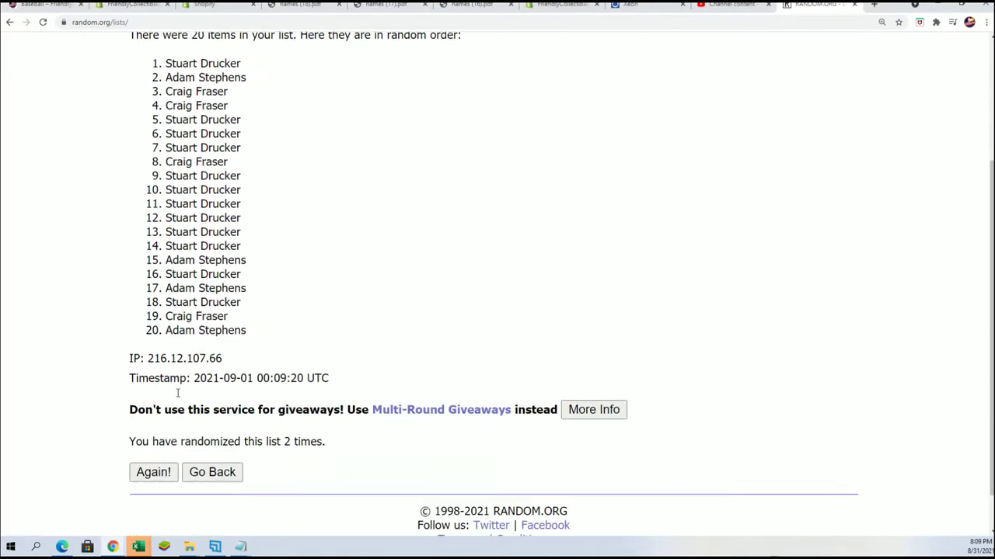
scroll(177, 393, down, 1)
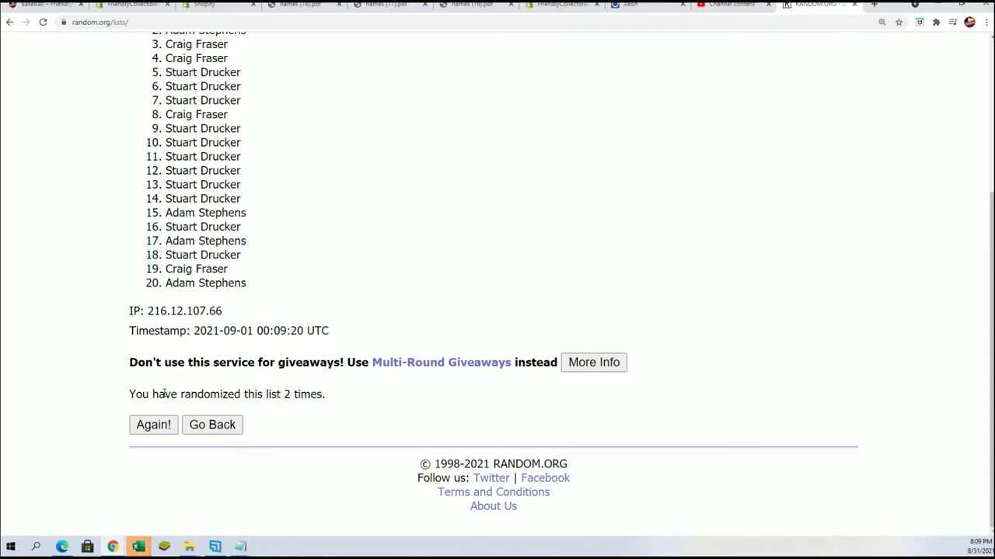
click(153, 421)
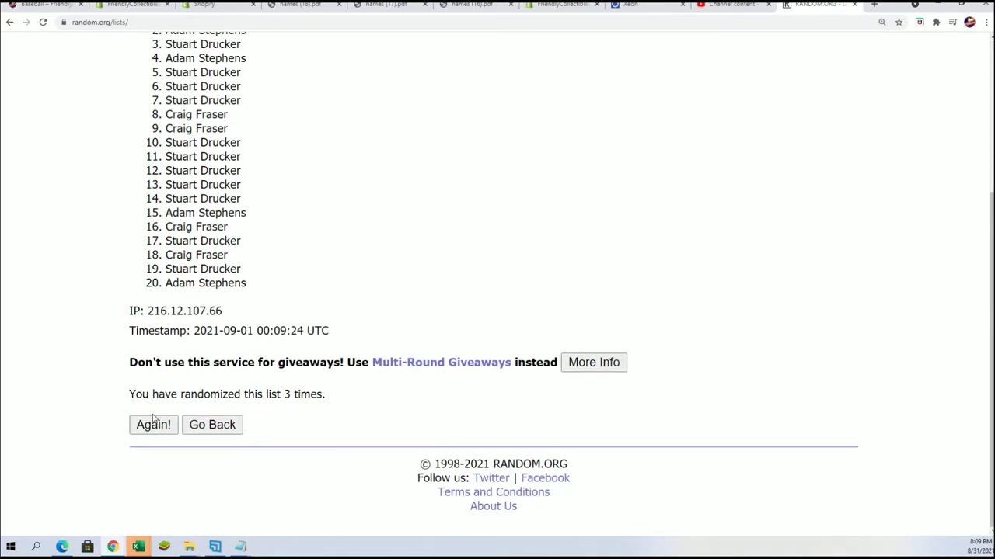
click(153, 420)
click(151, 418)
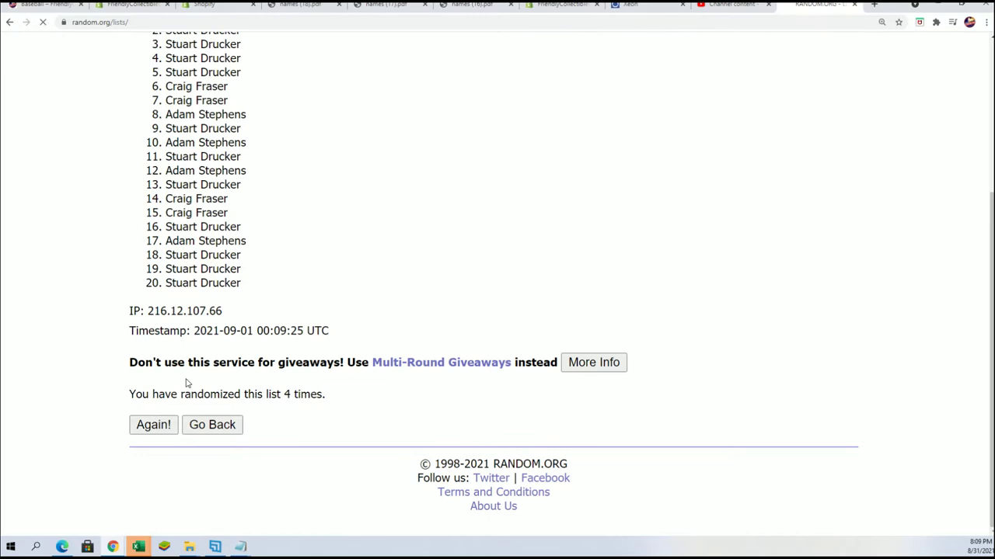
click(155, 420)
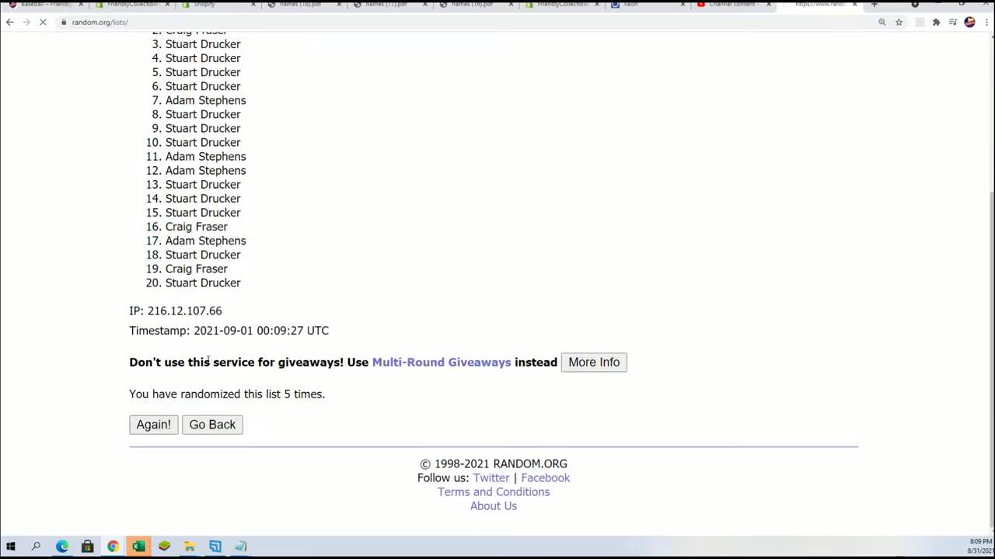
click(153, 425)
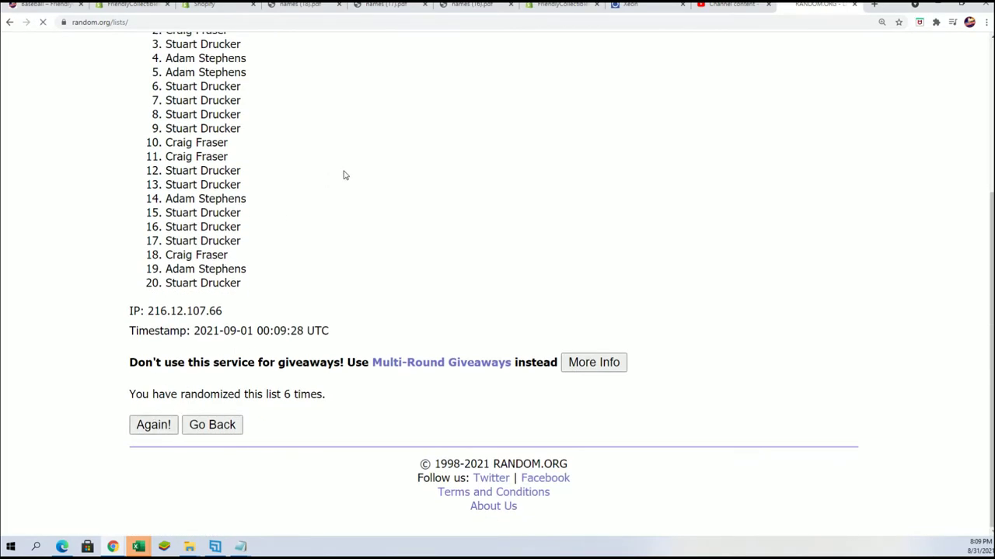
Select the final shuffled list of twenty owner names in the results
scroll(329, 189, down, 1)
mouse_move(165, 140)
mouse_down()
mouse_move(219, 379)
mouse_move(250, 405)
mouse_move(200, 167)
mouse_move(163, 142)
mouse_up()
right_click(223, 308)
click(246, 345)
Copy the shuffled owner list and bring the Excel workbook forward
right_click(188, 150)
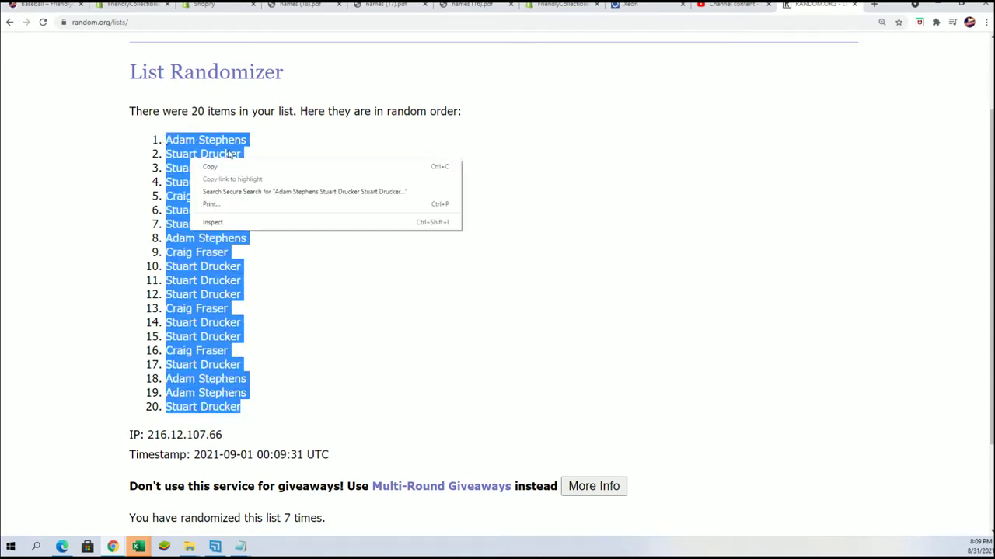
click(215, 170)
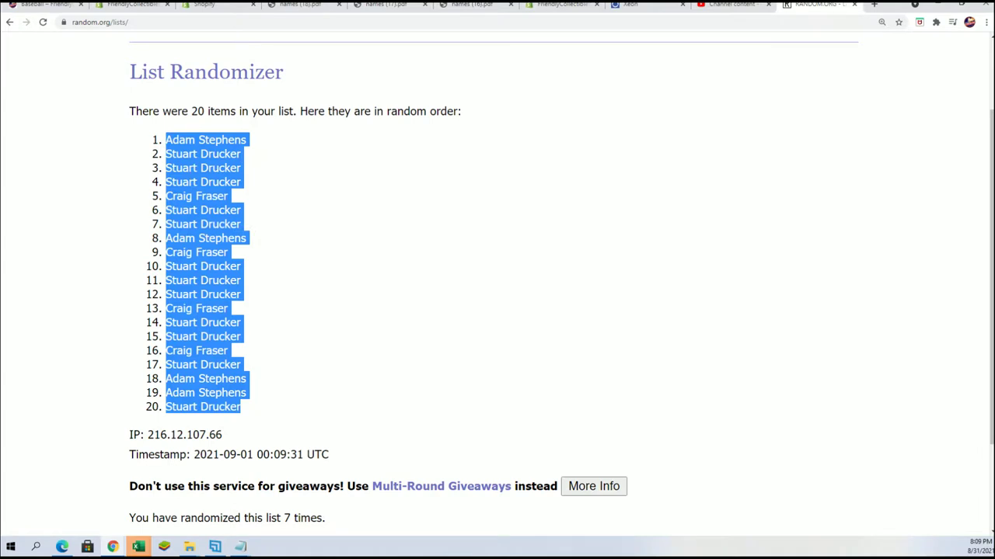
click(138, 546)
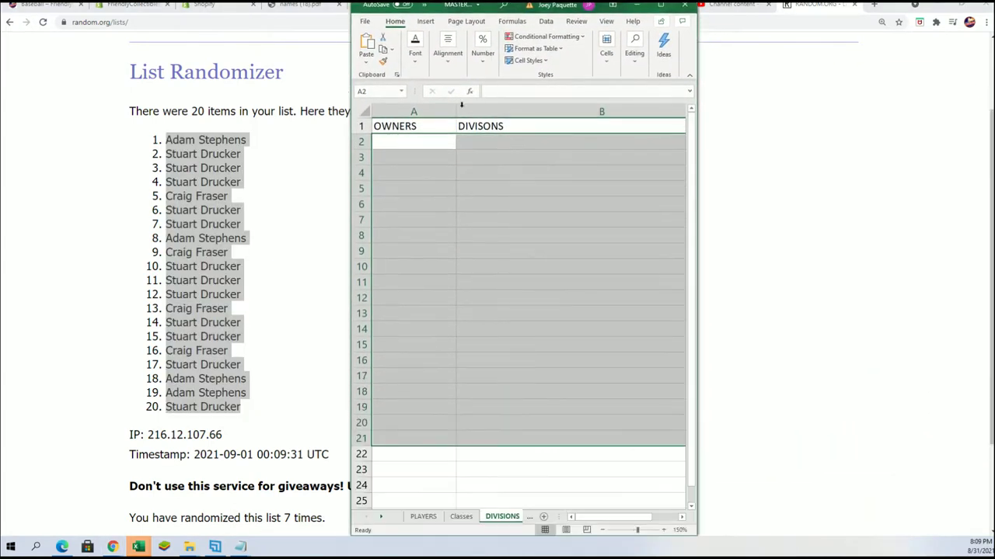
Paste Special the names as Text into A2:A21 of the DIVISIONS sheet, then select B2
click(391, 140)
right_click(392, 141)
click(420, 211)
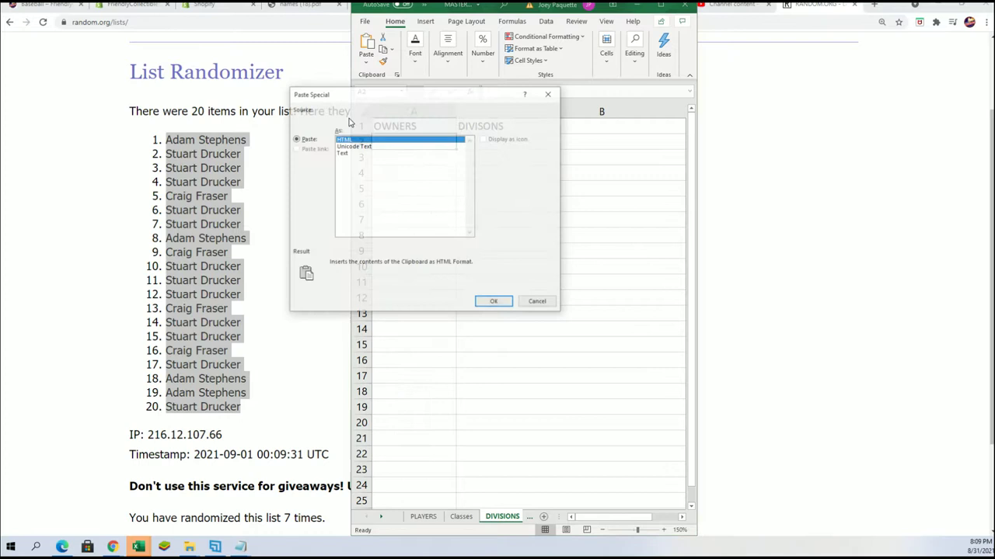
click(344, 154)
click(491, 303)
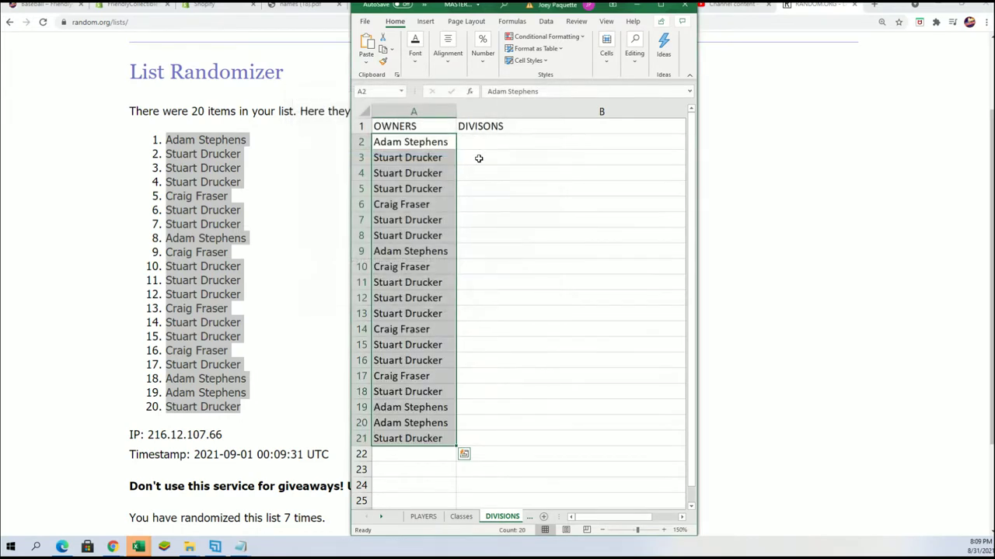
click(482, 145)
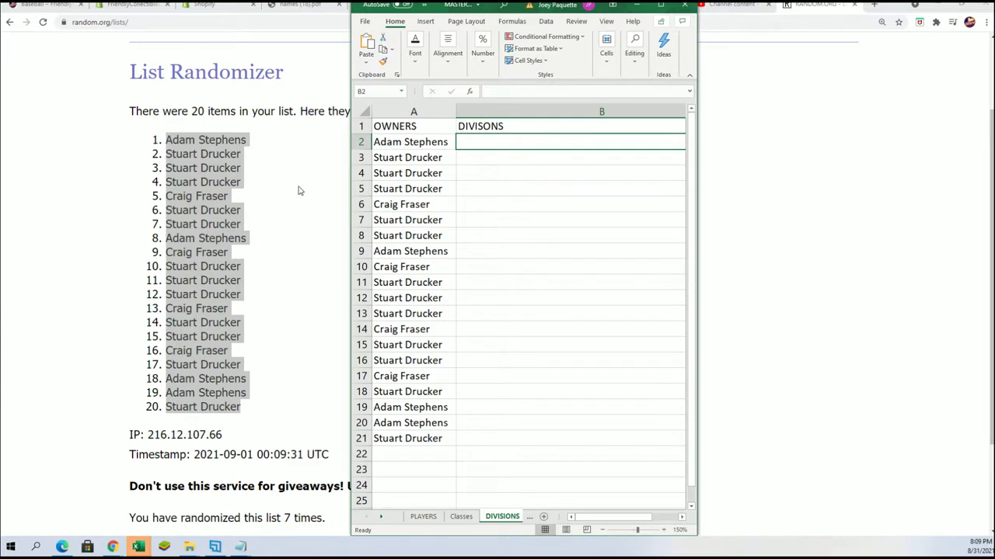
scroll(300, 189, up, 3)
Reset the List Randomizer to an empty form and copy the twenty team divisions from Notepad
mouse_move(334, 64)
click(334, 81)
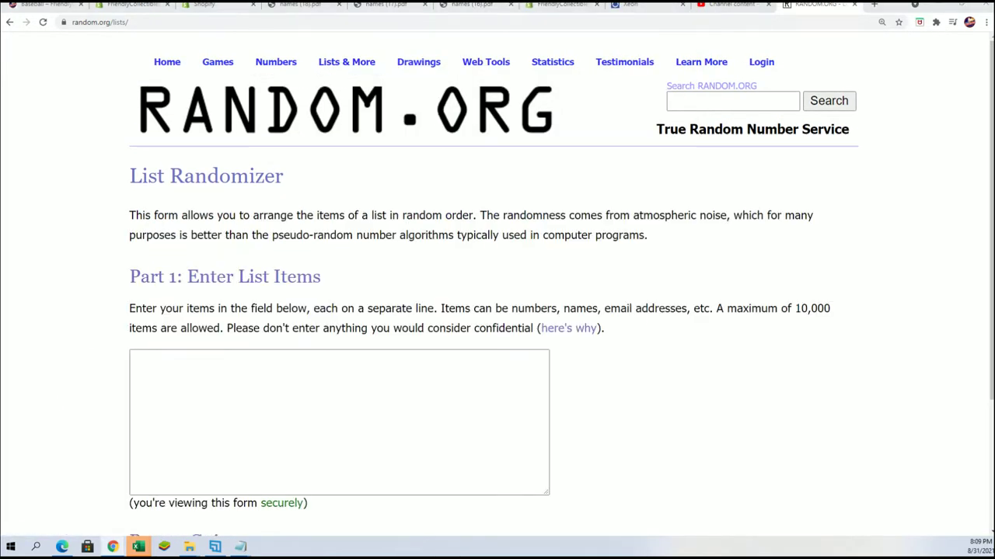
key(alt+Tab)
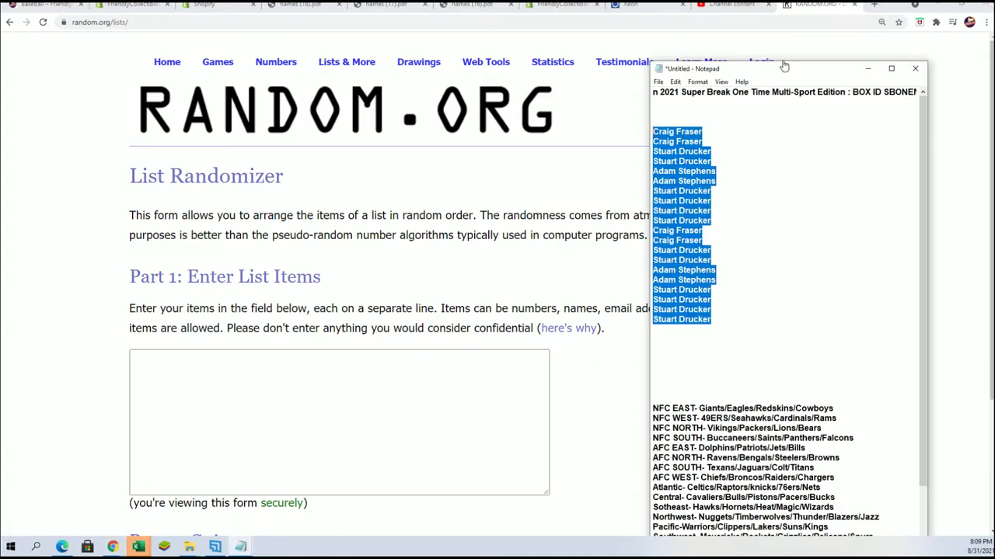
drag(792, 70, 792, 4)
scroll(783, 286, down, 1)
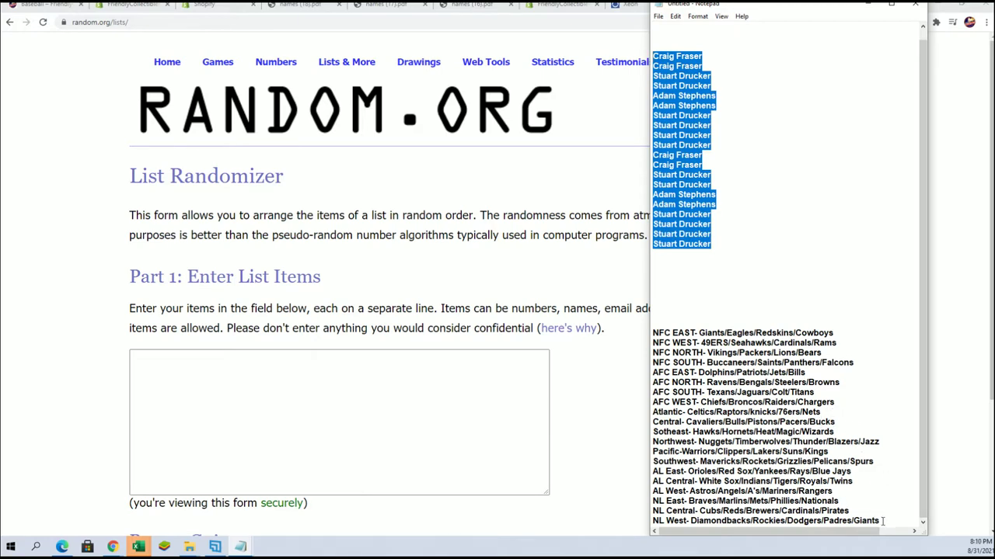
mouse_move(882, 522)
mouse_down()
mouse_move(653, 409)
mouse_move(651, 332)
mouse_up()
right_click(693, 342)
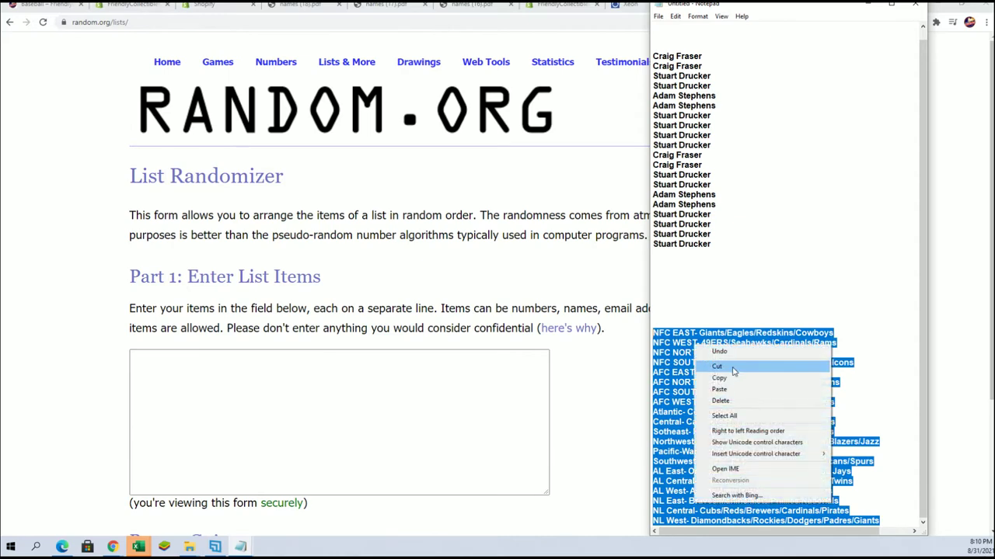
click(723, 378)
Paste the team divisions into the List Randomizer box and randomize them
click(169, 391)
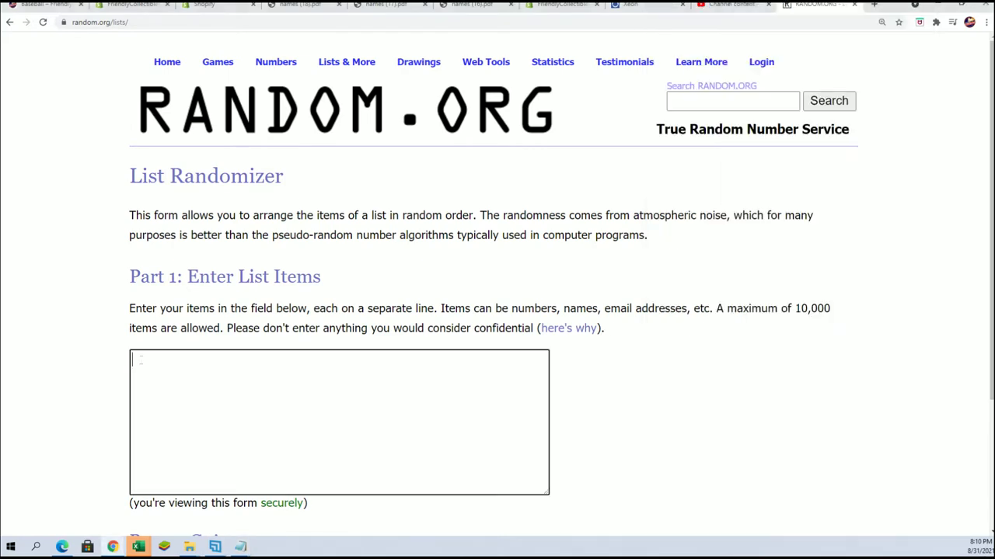
right_click(140, 358)
click(182, 437)
scroll(587, 416, down, 3)
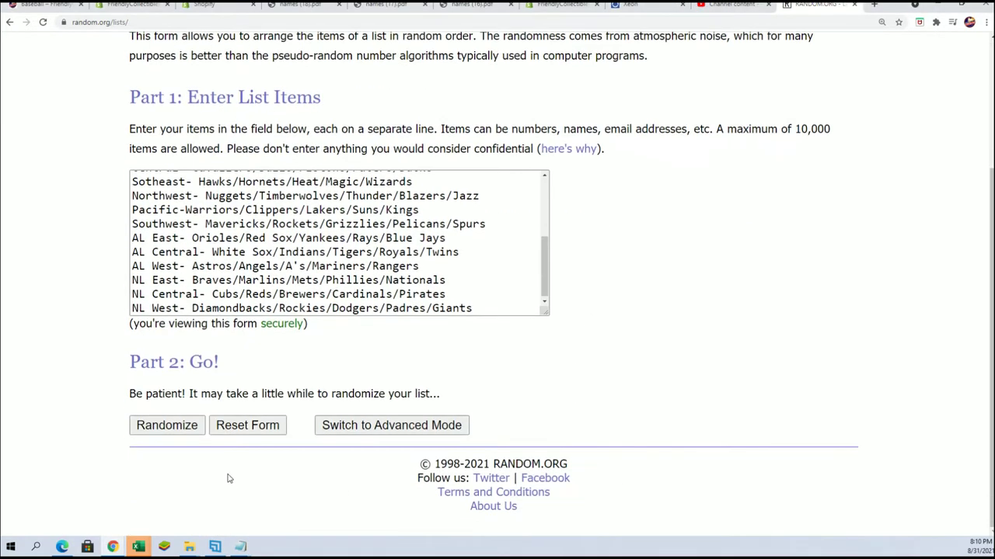
click(165, 425)
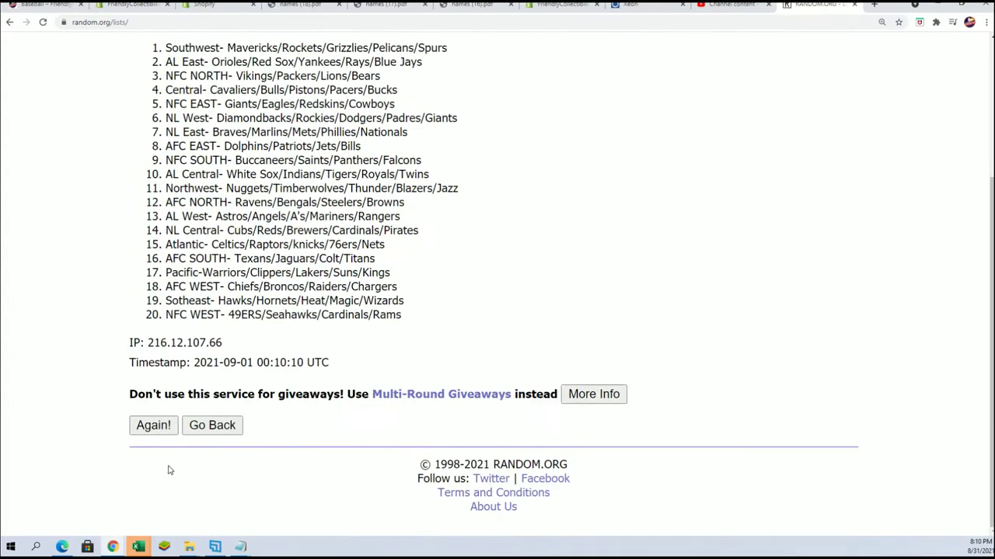
Reshuffle the divisions until randomized 7 times, leaving AFC WEST at the top
click(156, 429)
click(149, 426)
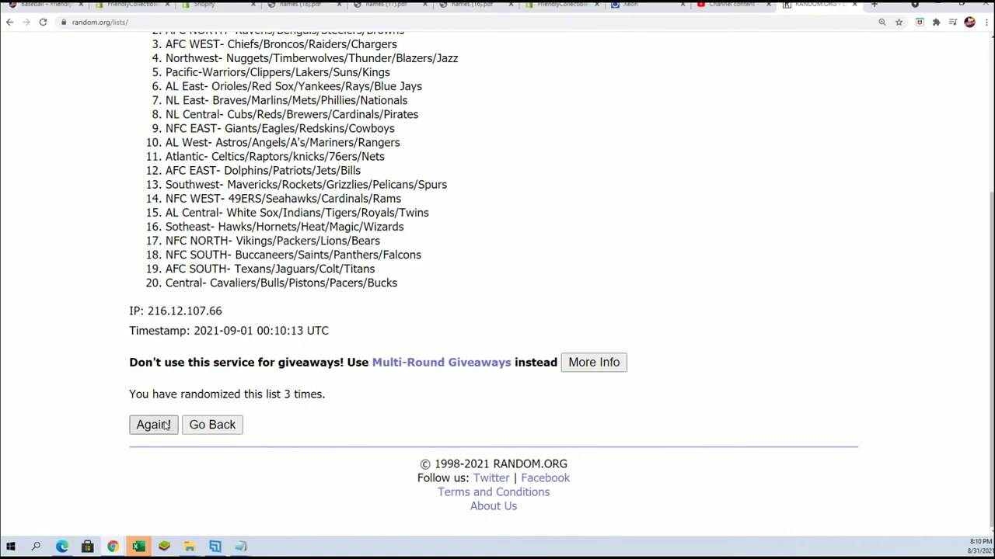
click(166, 426)
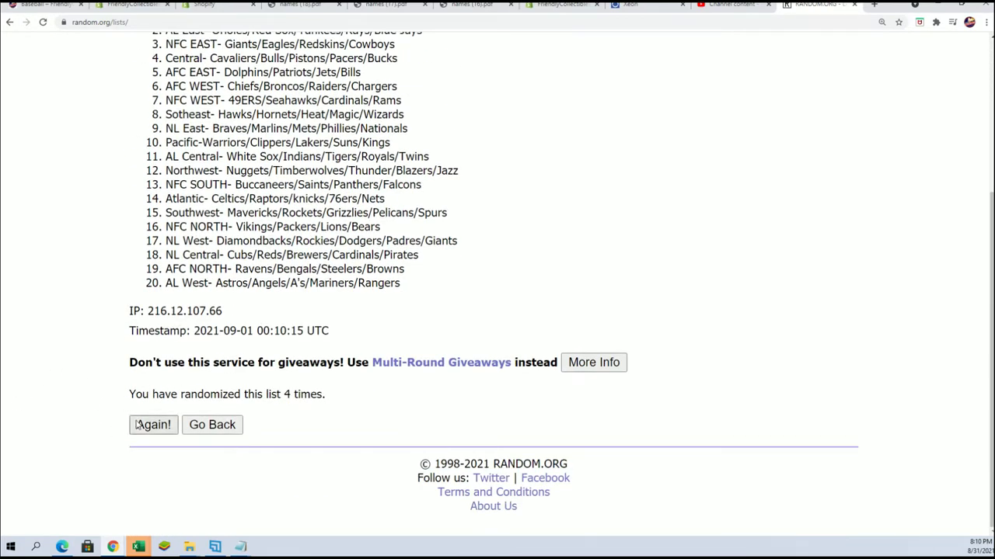
click(147, 428)
scroll(146, 413, down, 2)
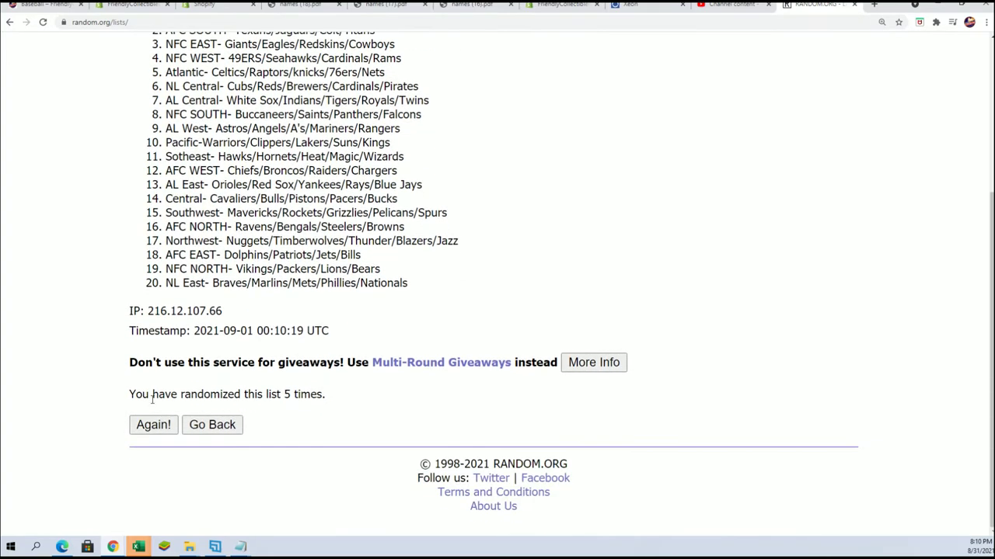
click(171, 424)
scroll(264, 351, down, 3)
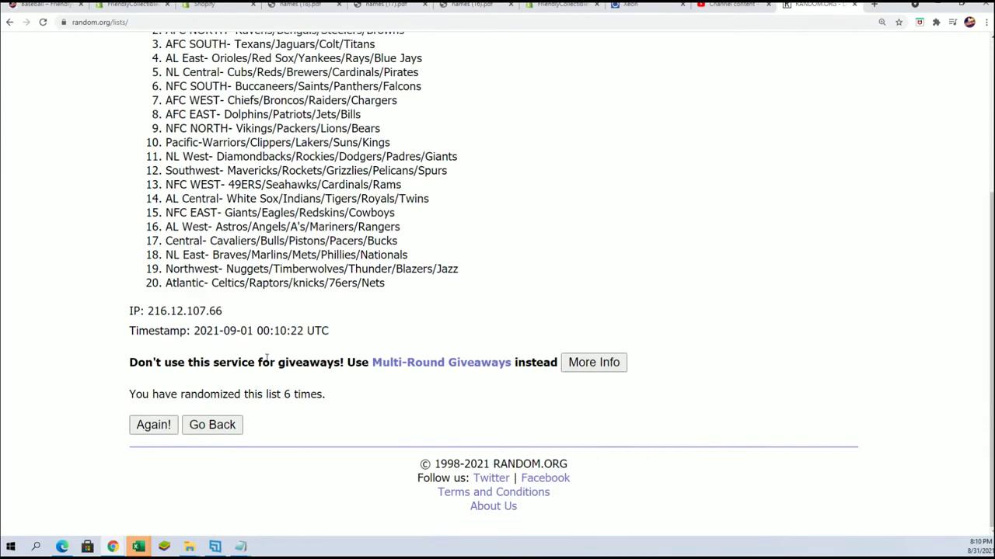
click(150, 429)
scroll(237, 204, down, 2)
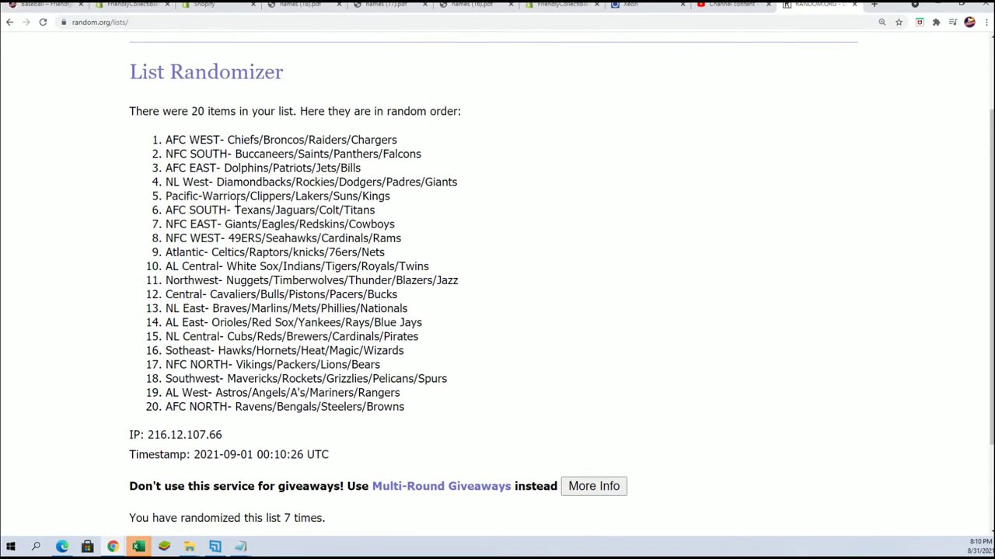
Select and copy all 20 shuffled divisions from the results
mouse_move(166, 140)
mouse_down()
mouse_move(379, 212)
mouse_move(371, 392)
mouse_move(412, 410)
mouse_up()
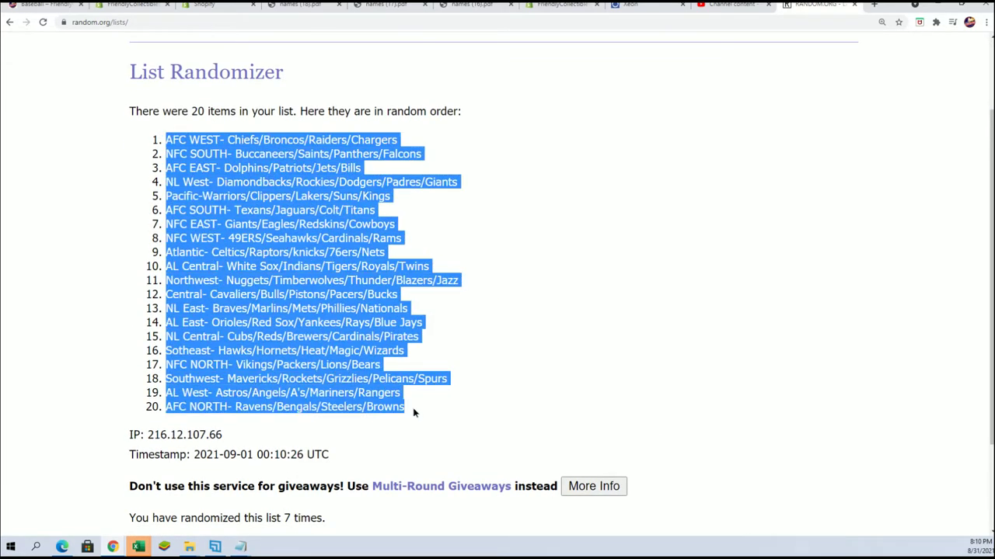
right_click(314, 326)
click(321, 336)
scroll(399, 428, down, 3)
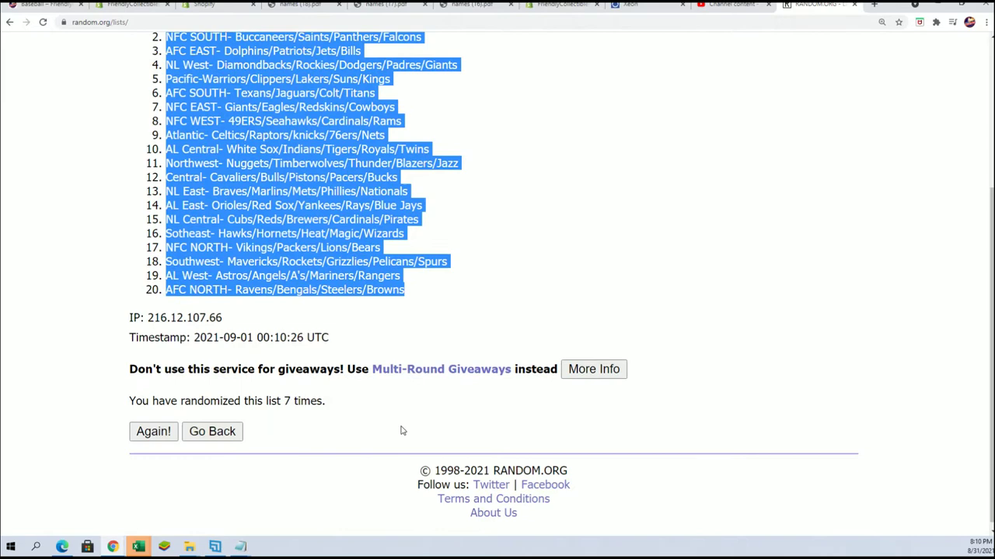
scroll(399, 428, up, 4)
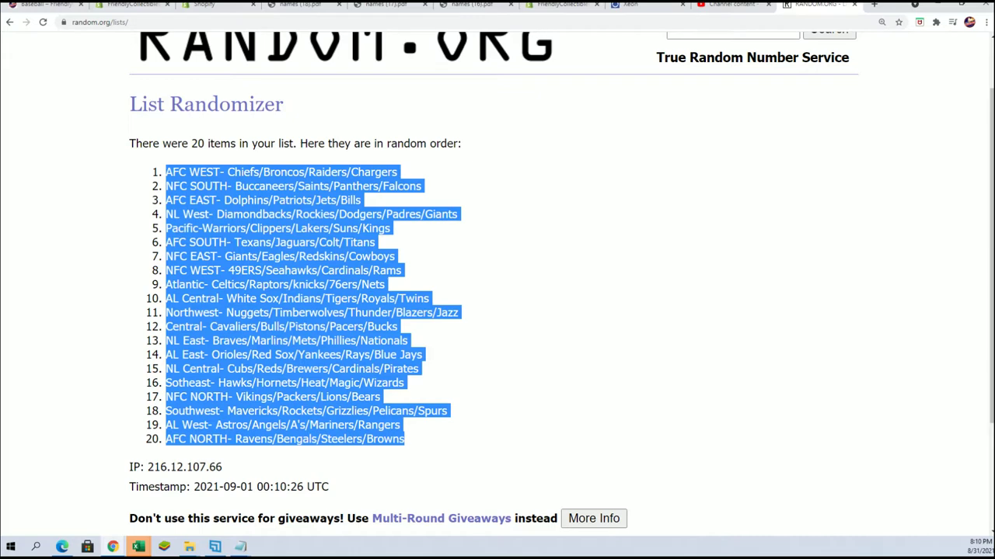
Paste Special the divisions as Text into B2:B21 beside the owner names
key(alt+Tab)
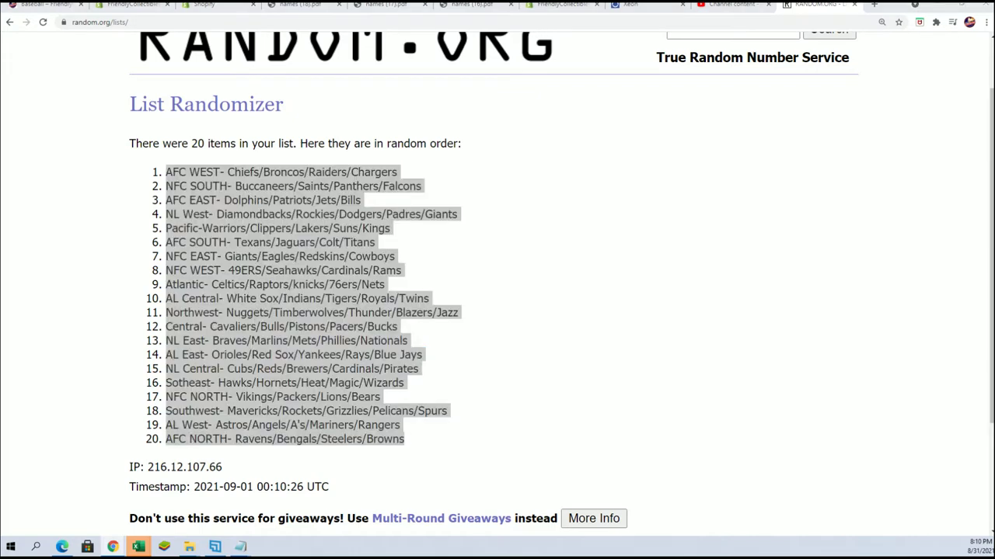
right_click(470, 145)
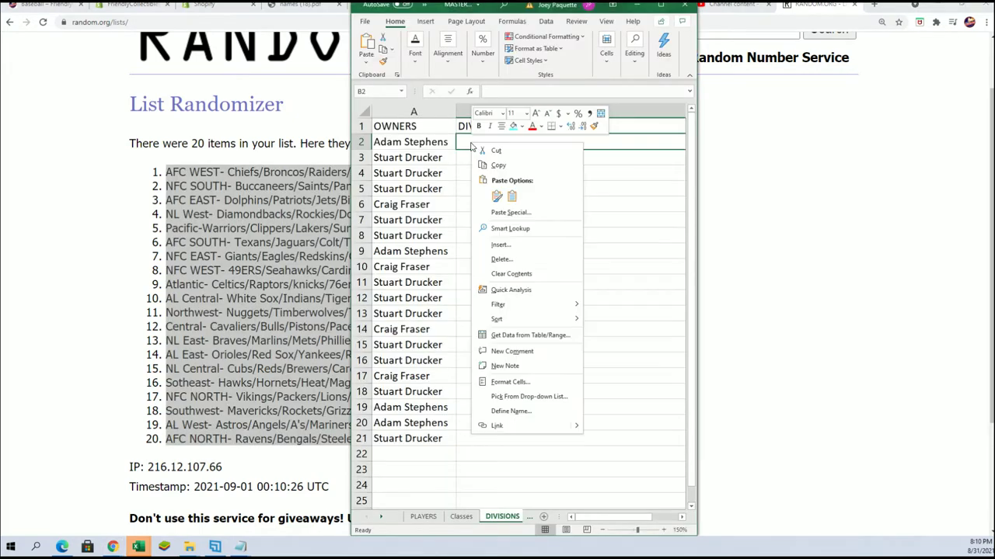
click(505, 212)
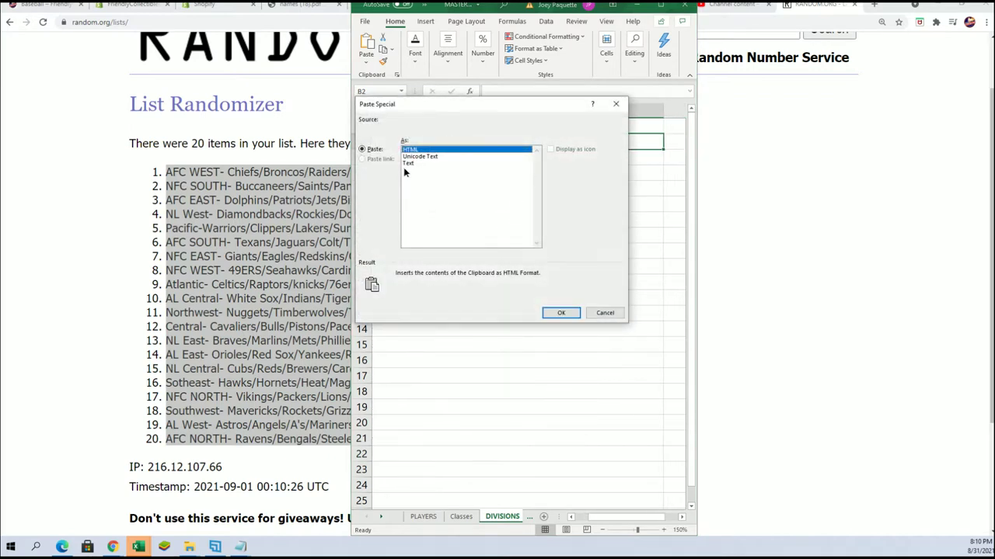
click(407, 164)
click(560, 312)
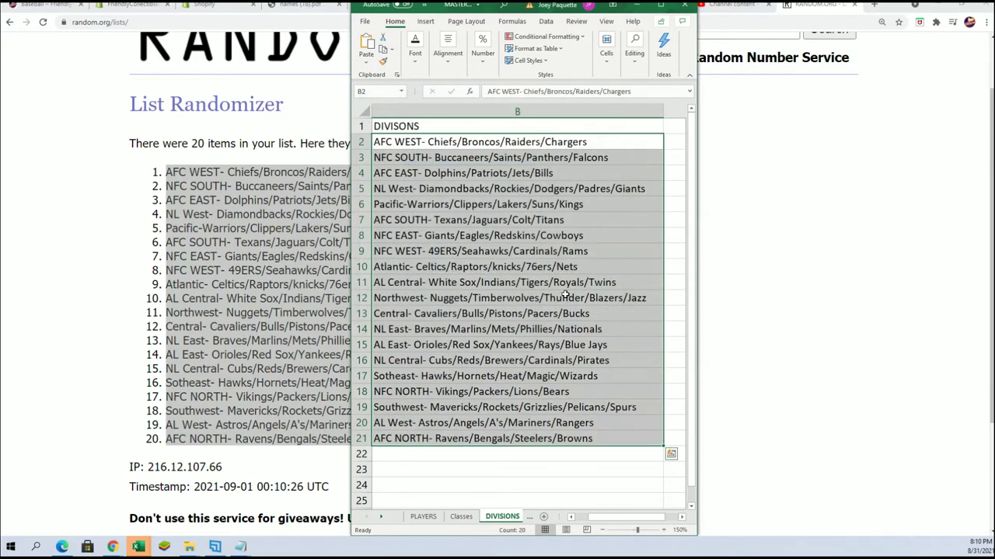
click(449, 185)
Resize the Excel window so column B shows fully
scroll(449, 185, left, 2)
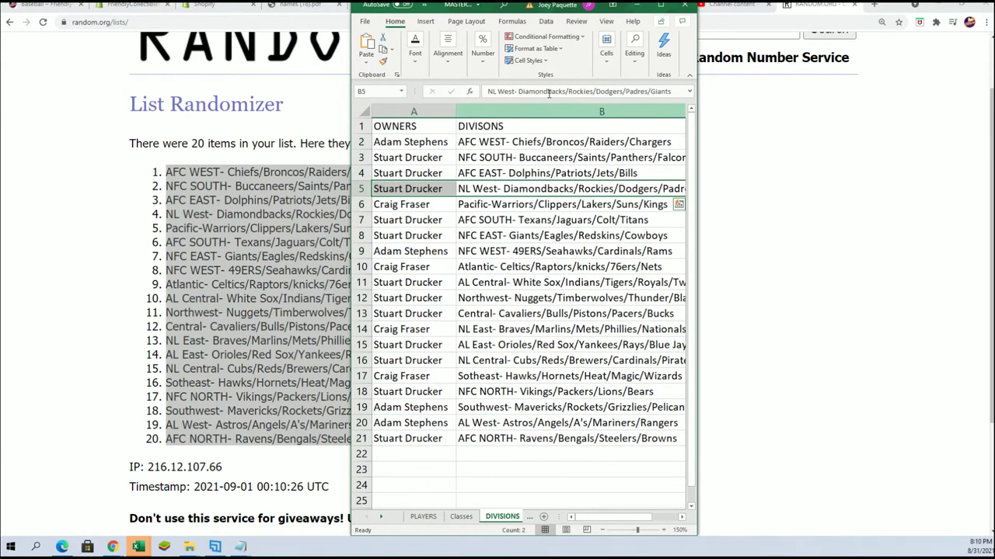
click(660, 6)
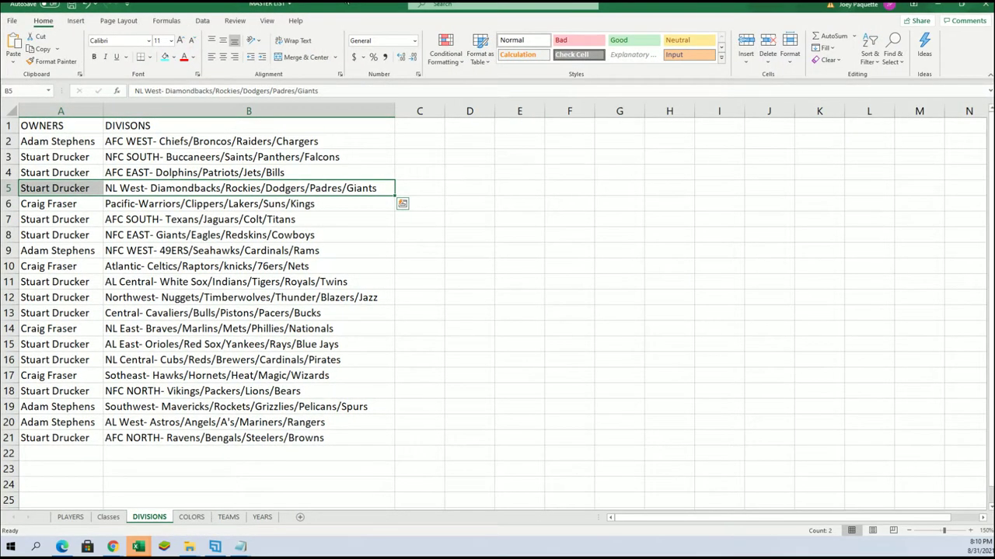
mouse_move(348, 4)
mouse_down()
mouse_move(466, 39)
mouse_move(630, 39)
mouse_move(633, 1)
mouse_up()
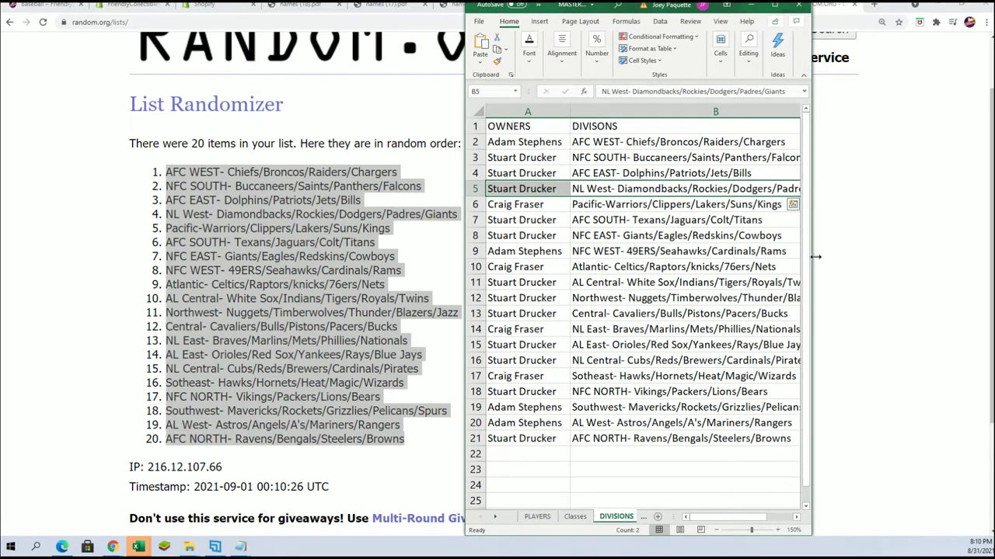
drag(815, 257, 934, 250)
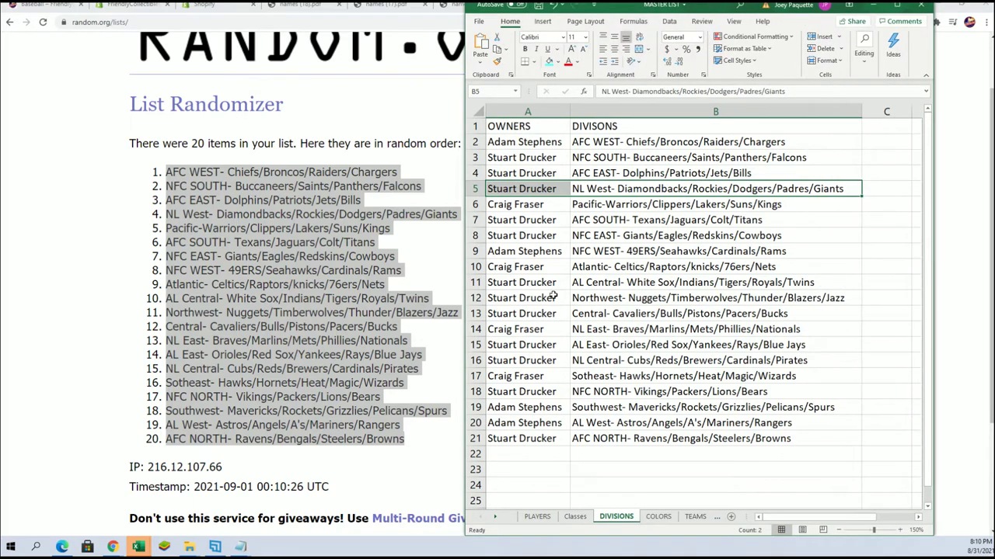